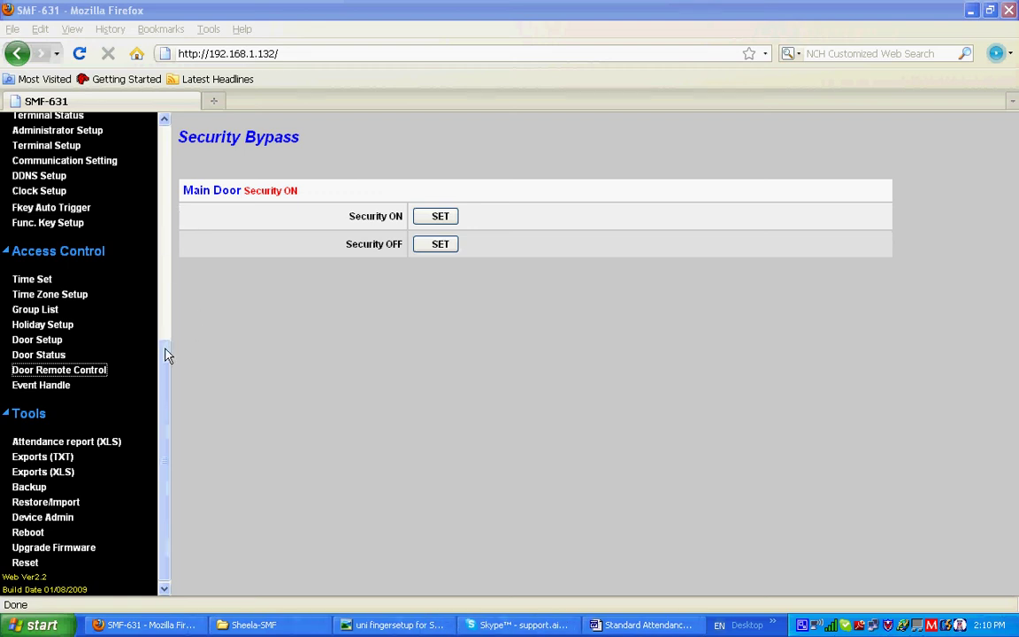
Set the Main Door's security bypass to Security OFF, and set it back to Security ON through Door Remote Control.
left_click_drag(164, 353, 163, 312)
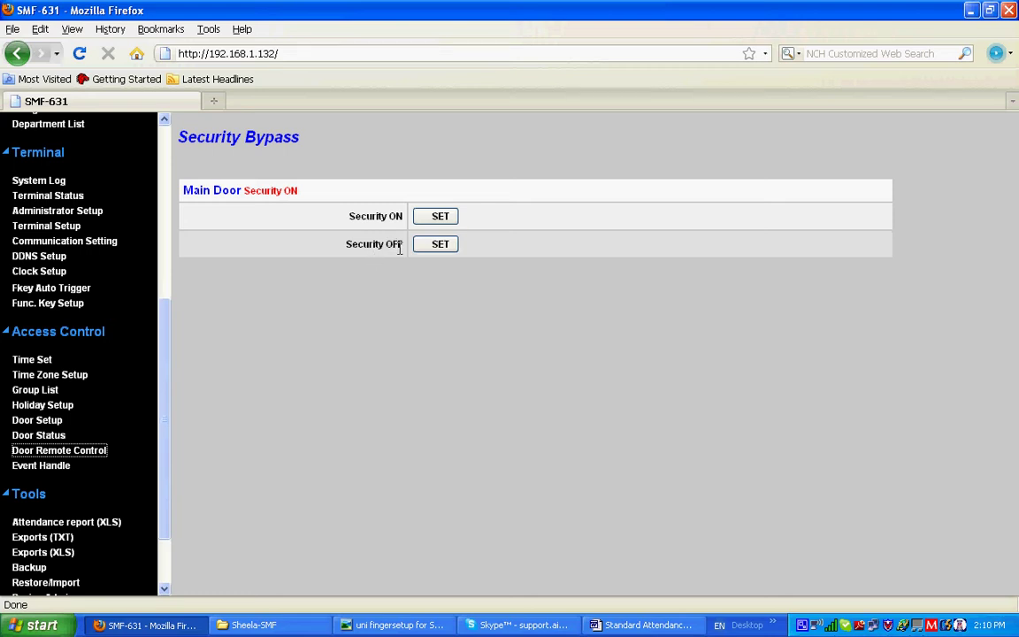
left_click(435, 245)
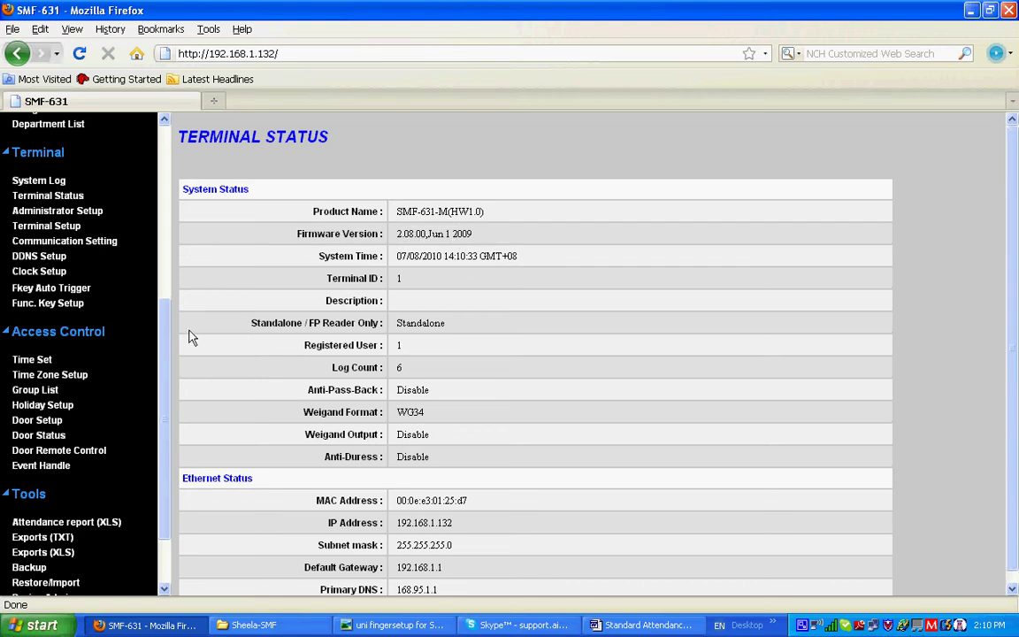
left_click(44, 453)
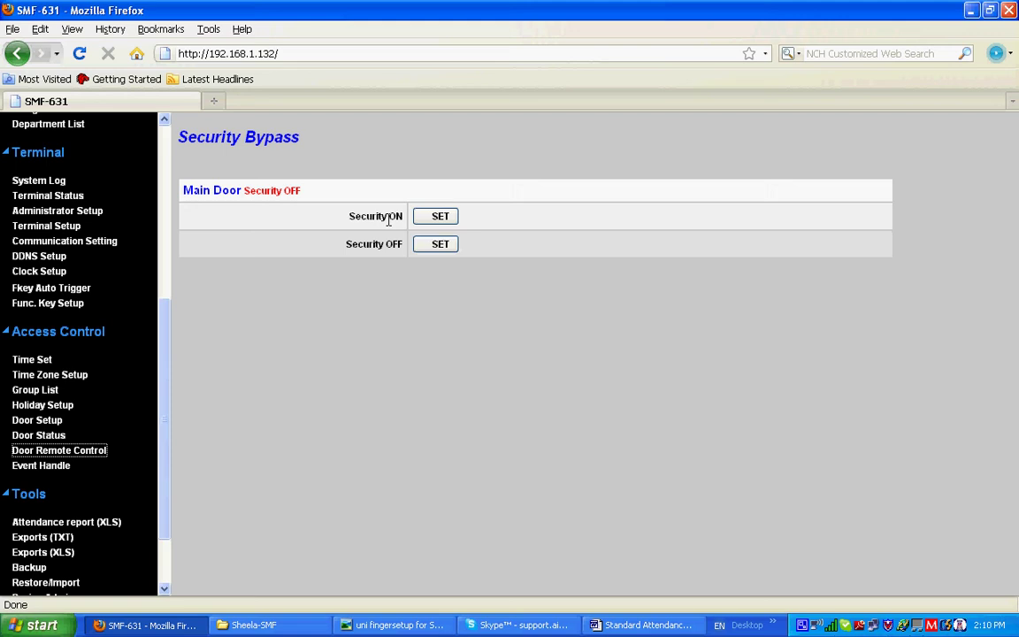
left_click(433, 218)
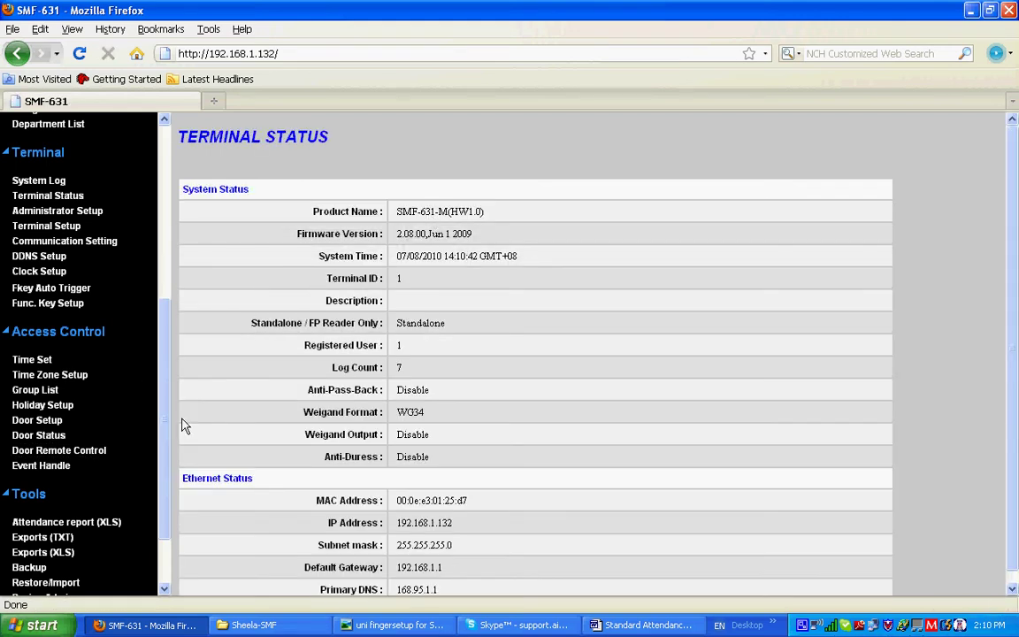
Export the XLS attendance report for all employees and minimize the downloads window.
left_click_drag(163, 383, 163, 465)
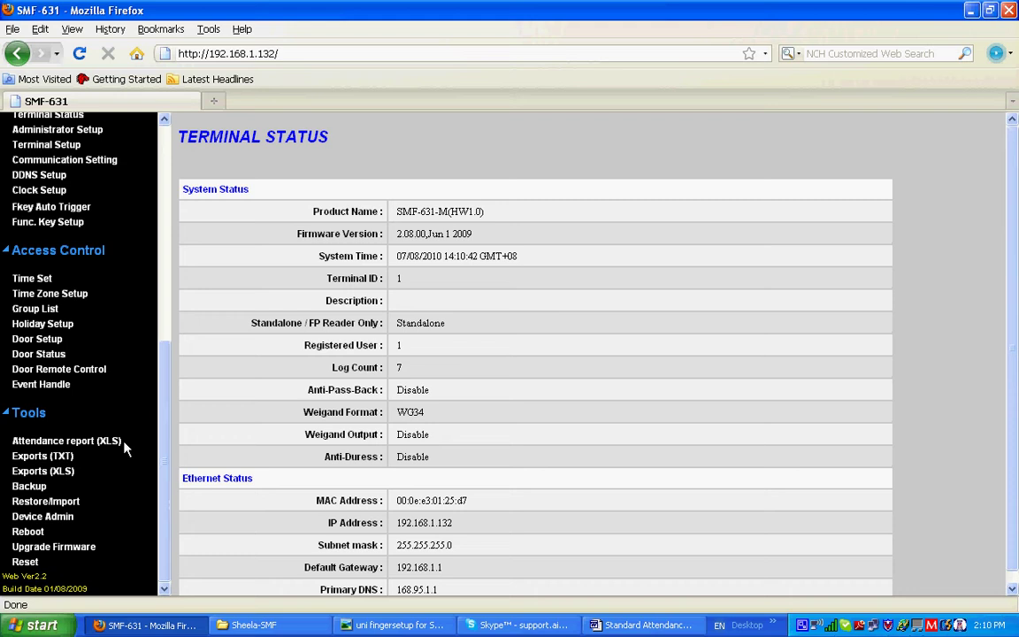
left_click(67, 447)
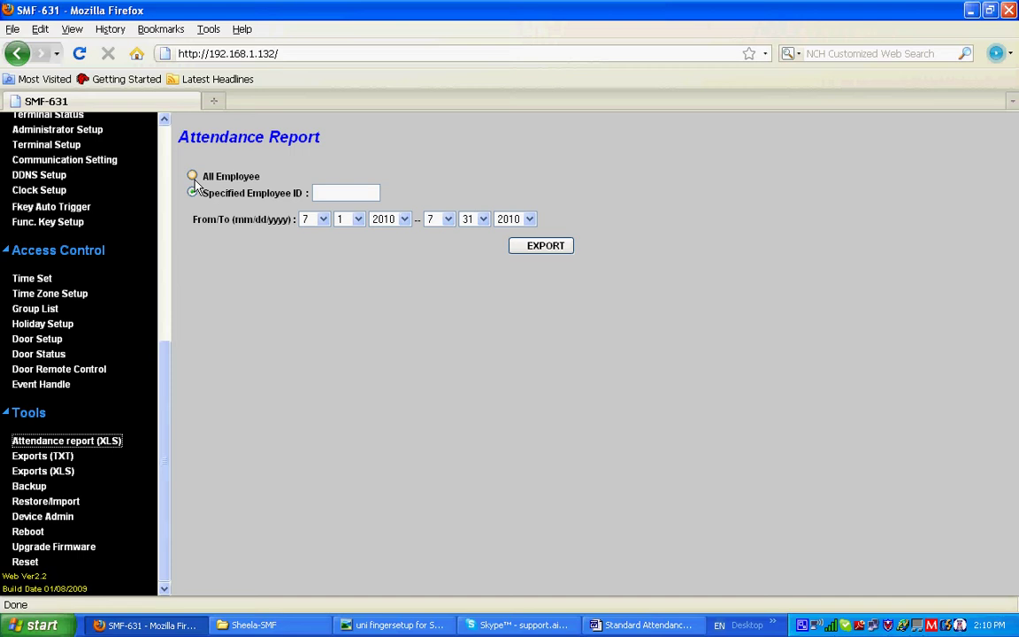
left_click(194, 177)
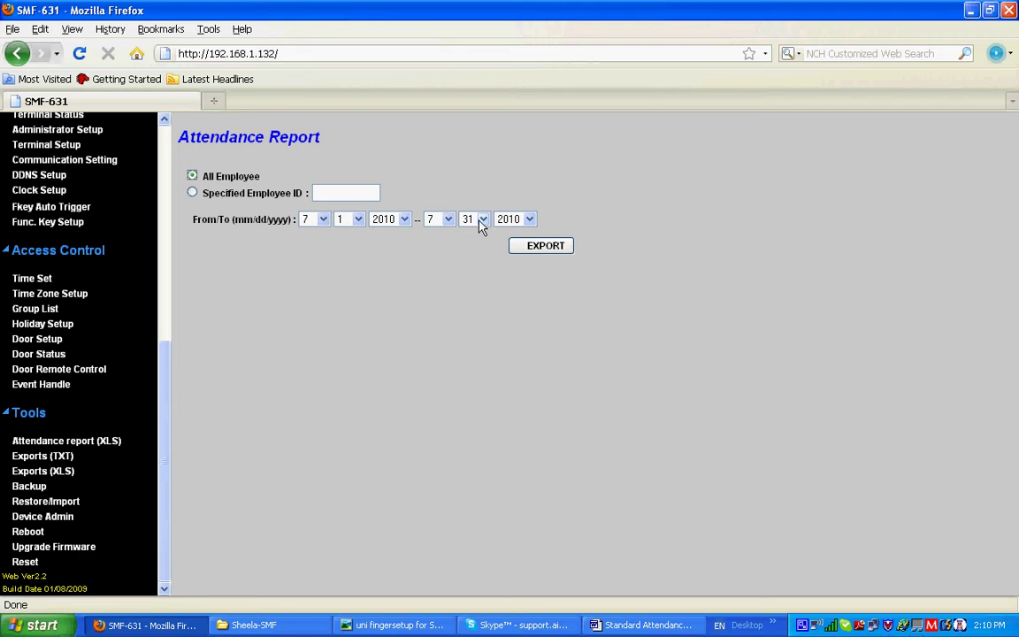
left_click(532, 248)
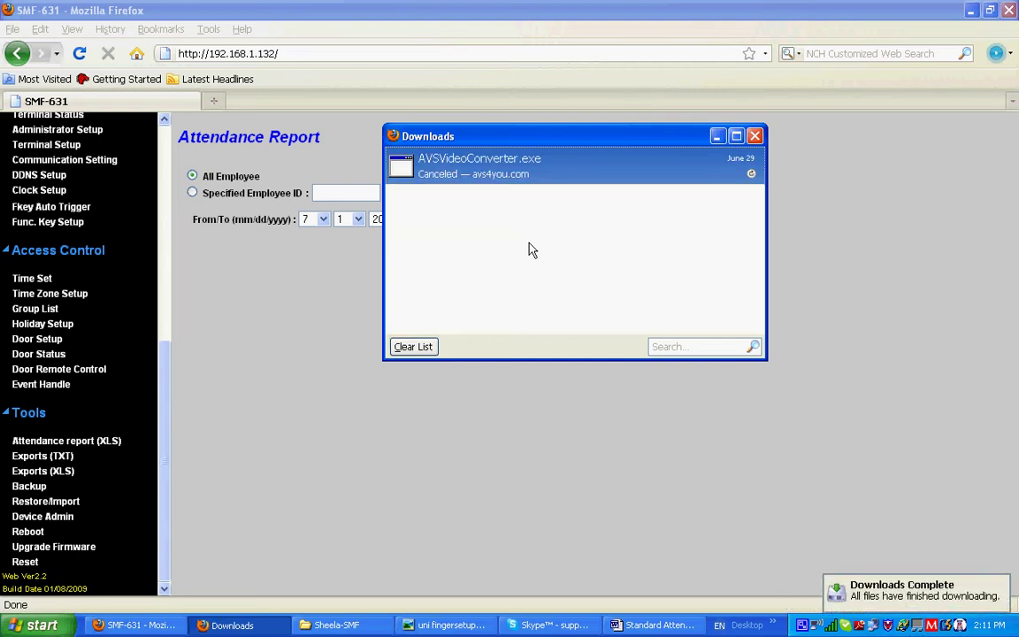
left_click(717, 139)
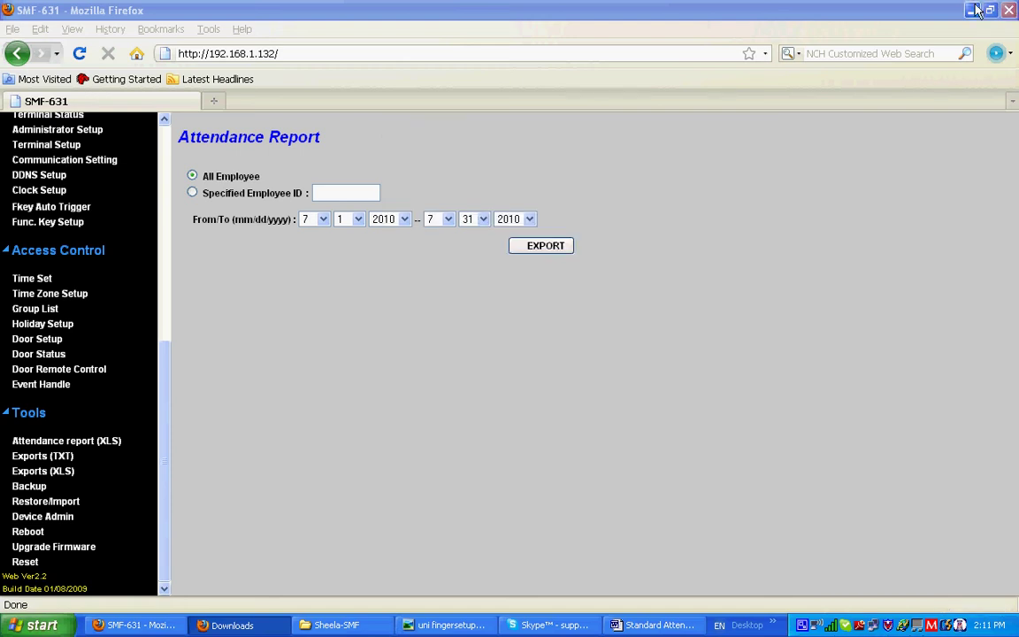
Open the exported 070810.xls from the Downloads folder in My Documents.
left_click(974, 10)
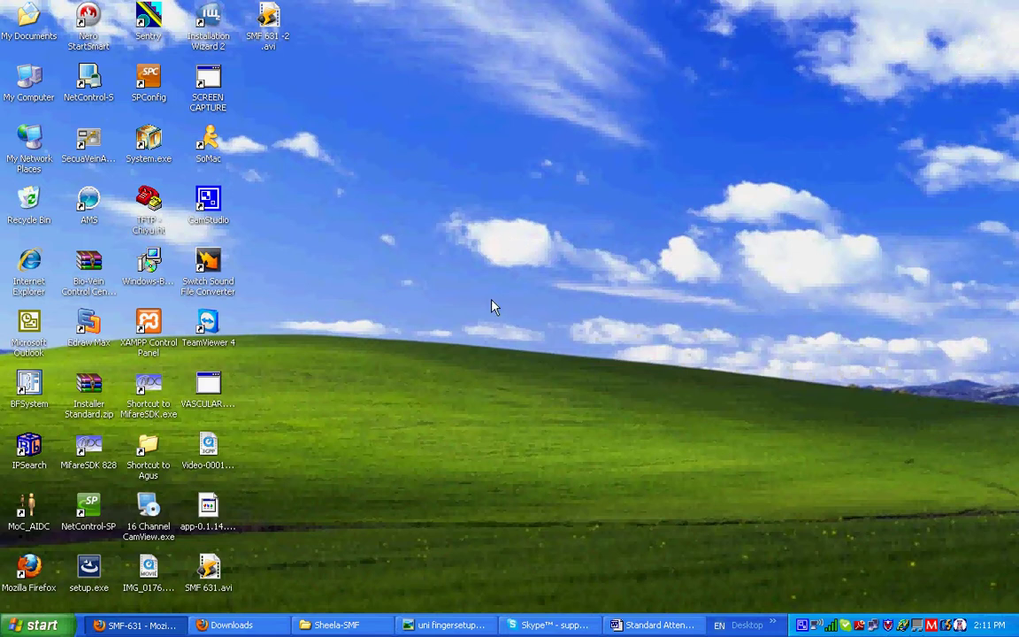
double_click(26, 22)
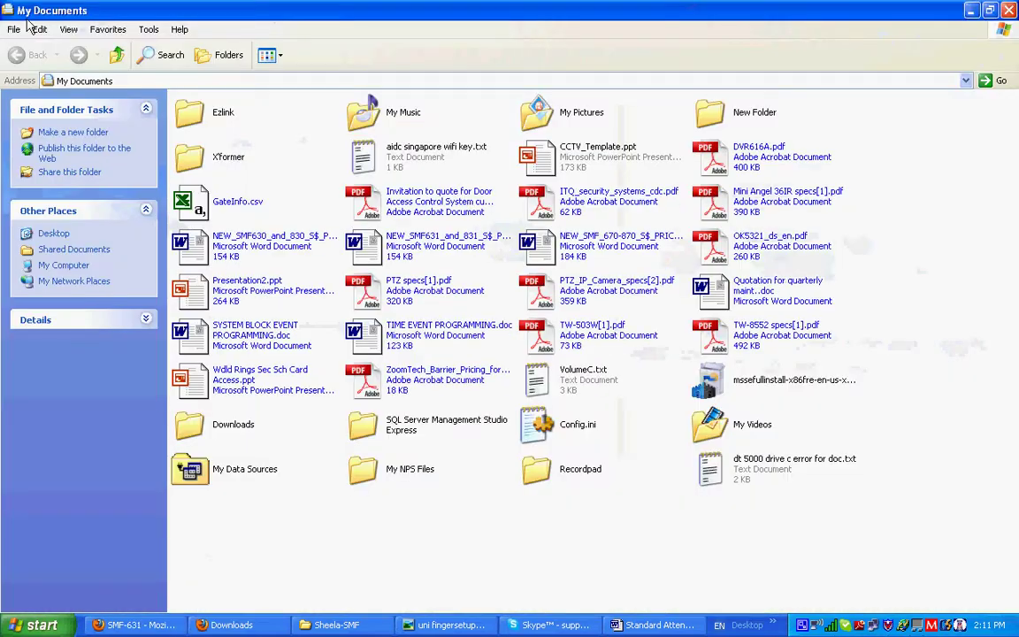
double_click(237, 429)
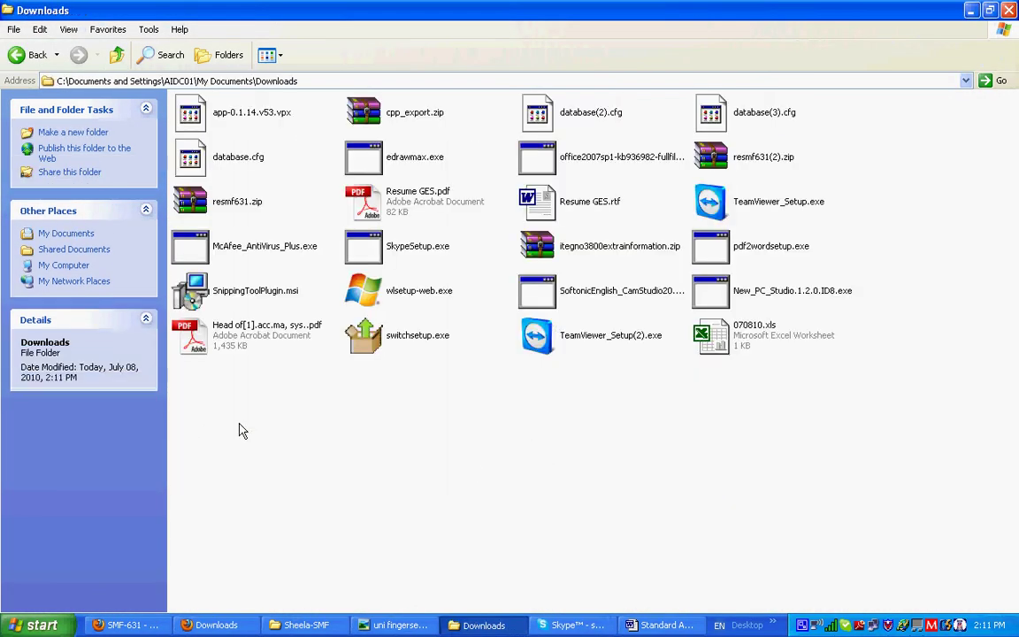
left_click(743, 343)
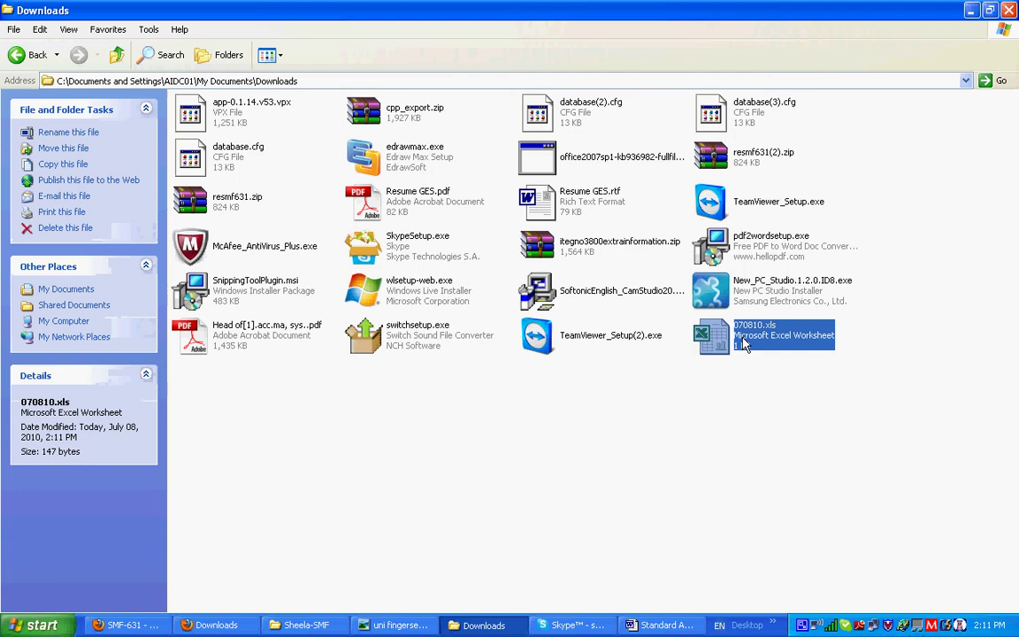
double_click(744, 343)
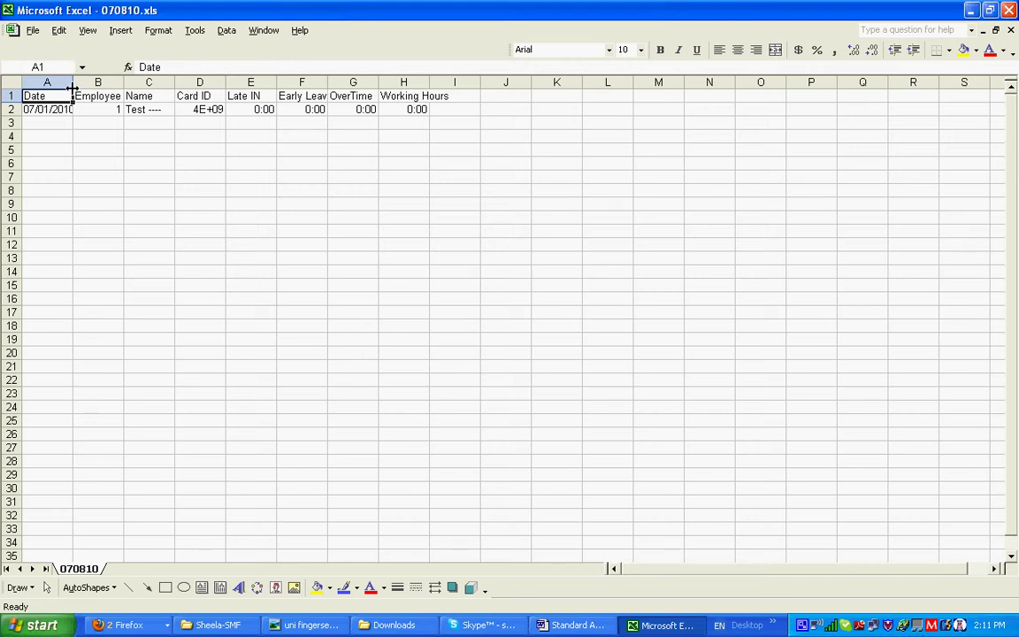
Widen the Date, Employee ID and Card ID columns to read the report, and close the workbook without saving.
left_click_drag(71, 85, 324, 82)
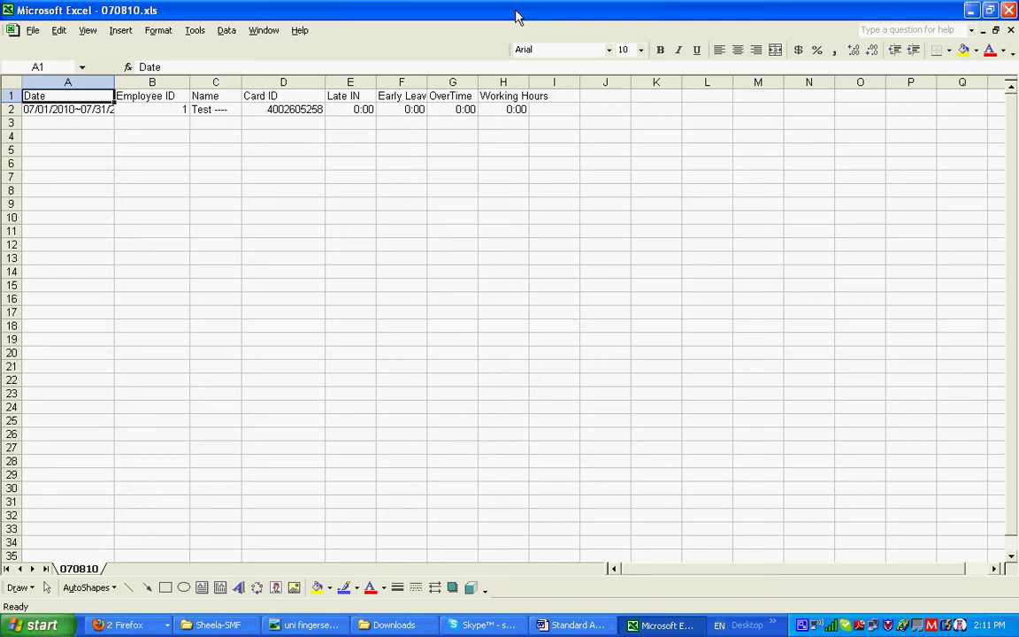
left_click(1009, 10)
left_click(510, 358)
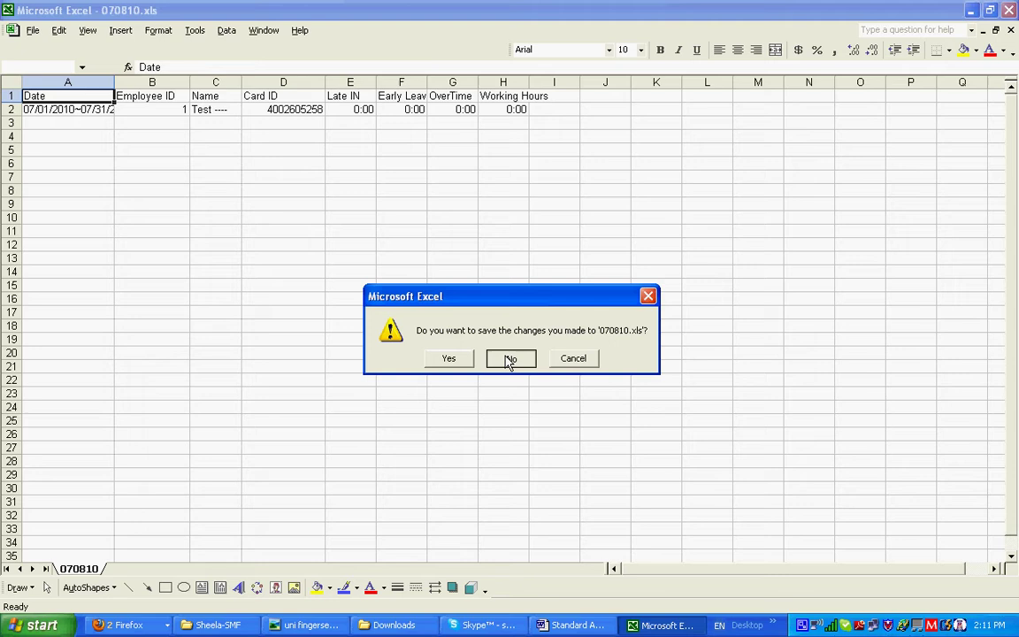
Switch back to the SMF-631 page in Firefox and export the access log as TXT with heading, events and defined function key included.
left_click(122, 626)
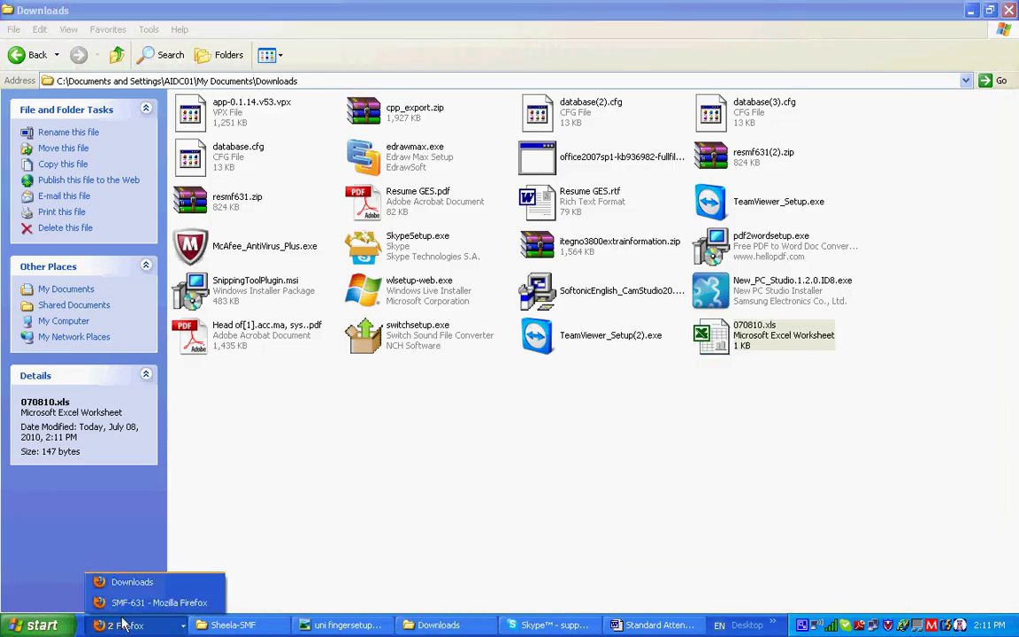
left_click(132, 602)
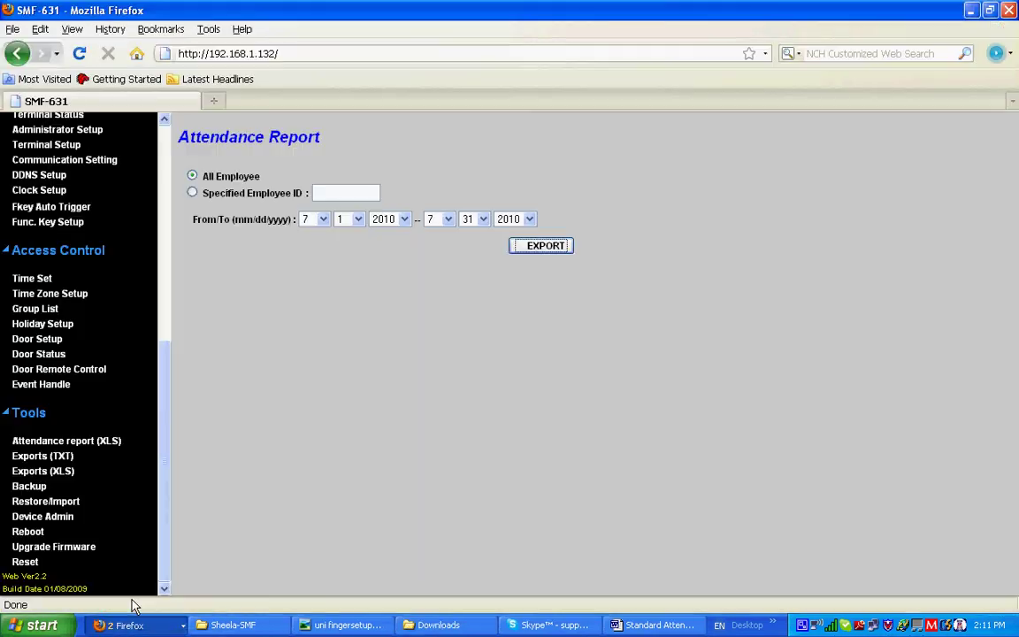
left_click(44, 456)
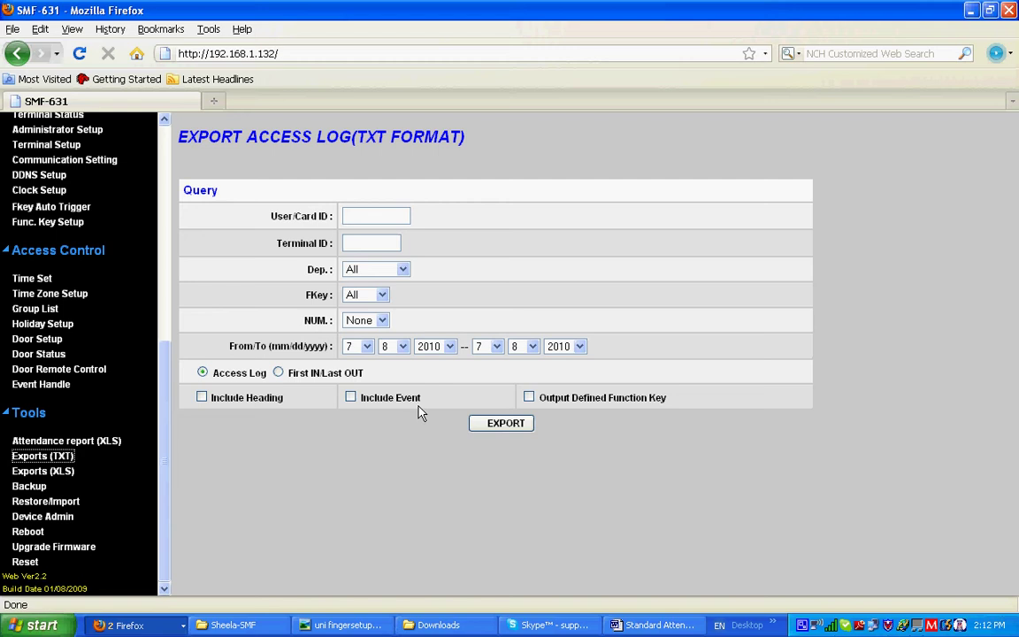
left_click(201, 398)
left_click(351, 400)
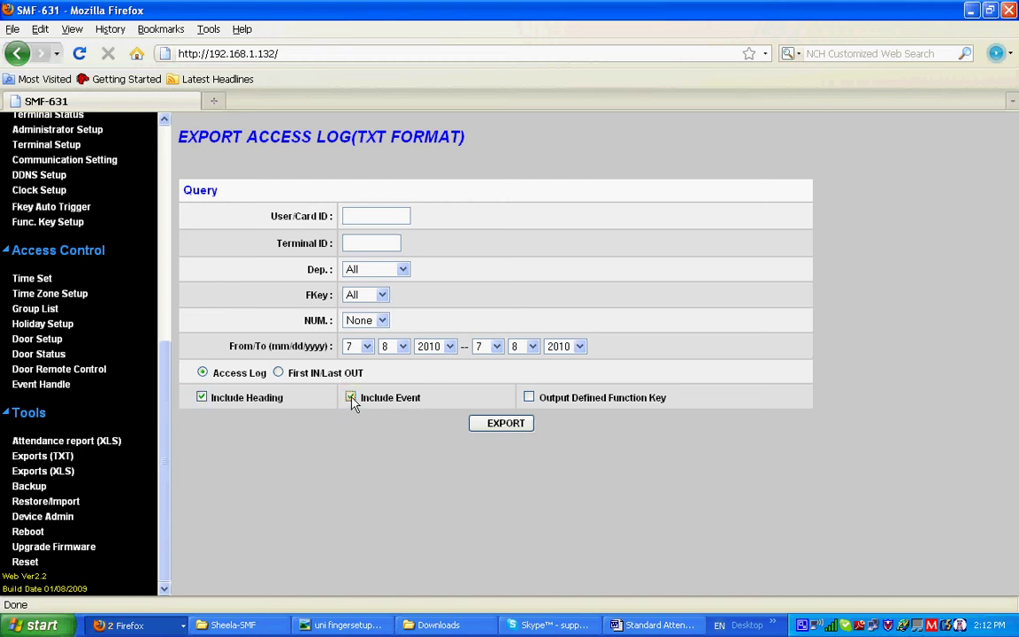
left_click(529, 398)
left_click(501, 428)
Open the exported 070810.txt from the Downloads folder to review the access log, and close it.
left_click(431, 629)
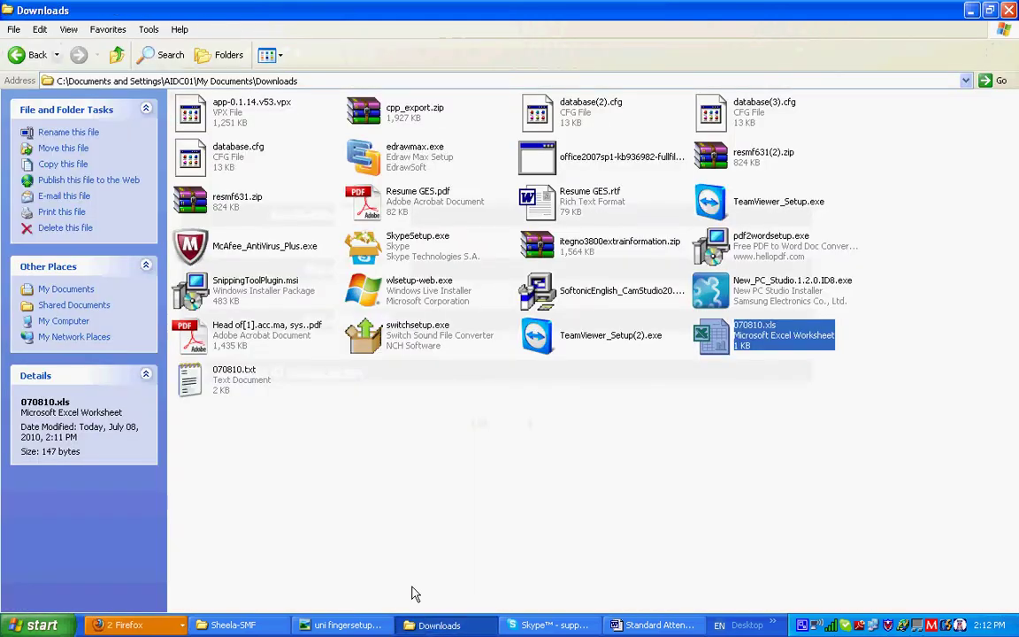
double_click(238, 379)
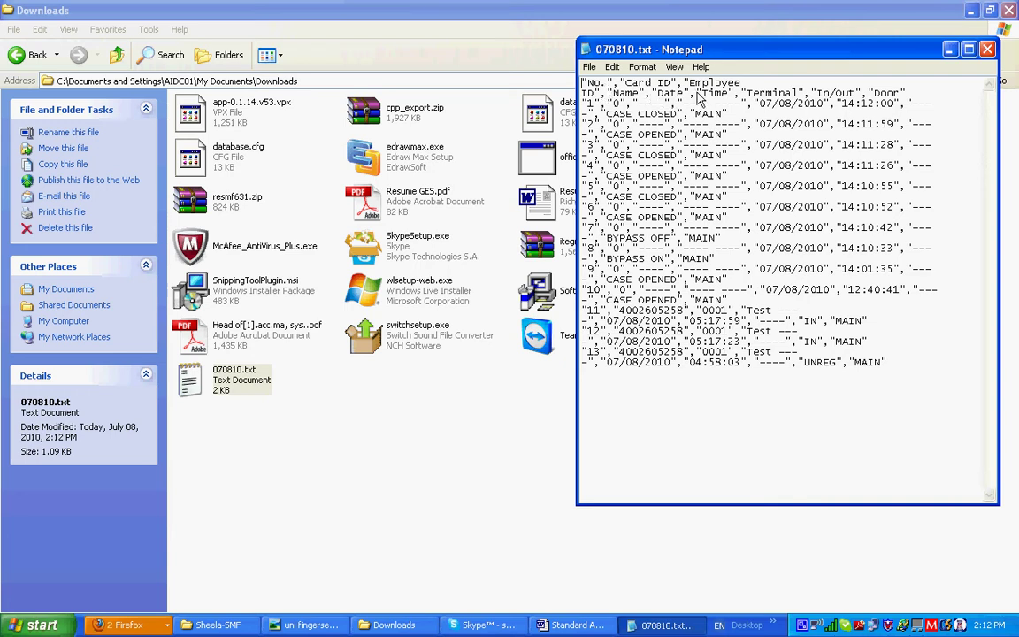
left_click(988, 51)
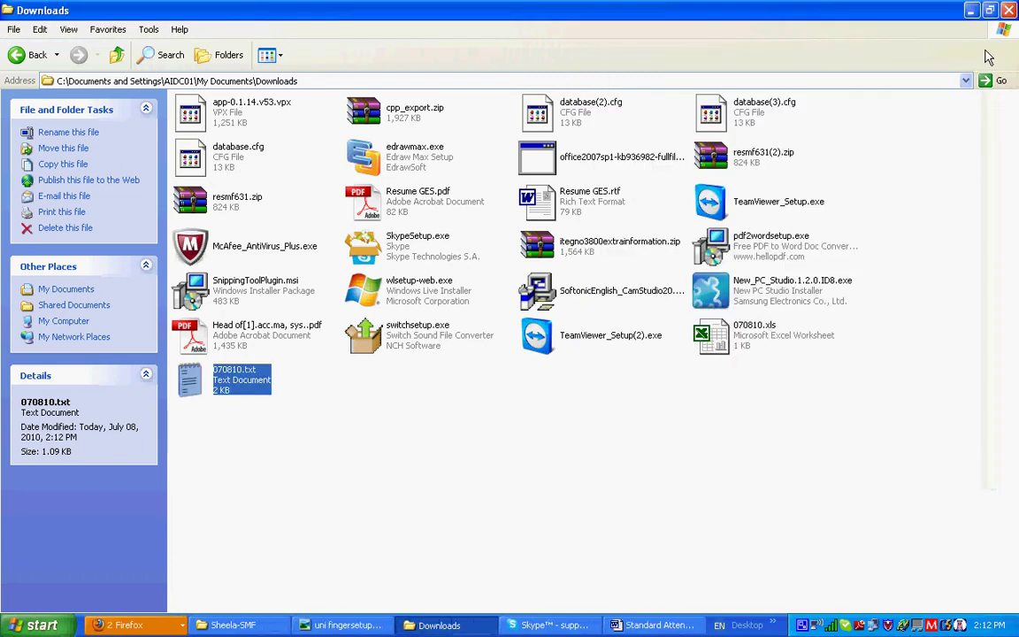
Switch back to the SMF-631 page in Firefox and export the access log as XLS with heading, events and defined function key included.
left_click(152, 619)
left_click(152, 604)
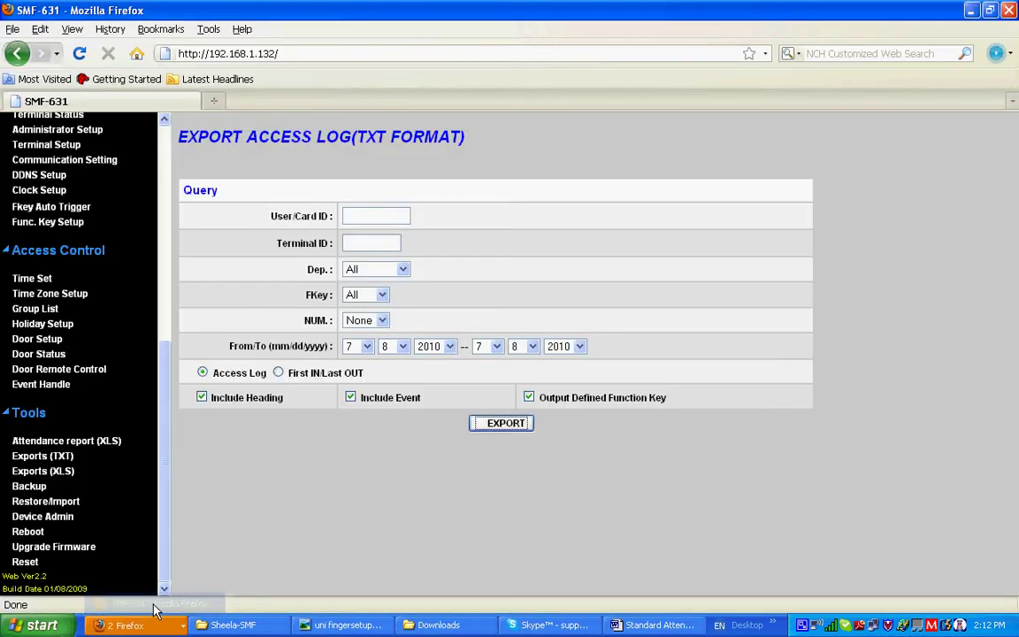
left_click(51, 478)
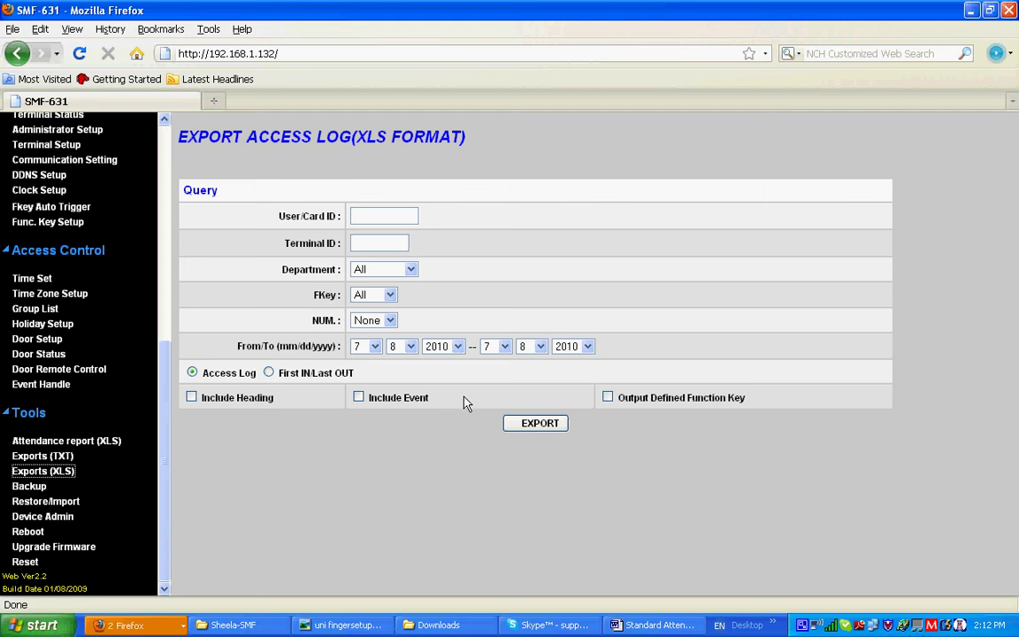
left_click(193, 399)
left_click(359, 398)
left_click(609, 398)
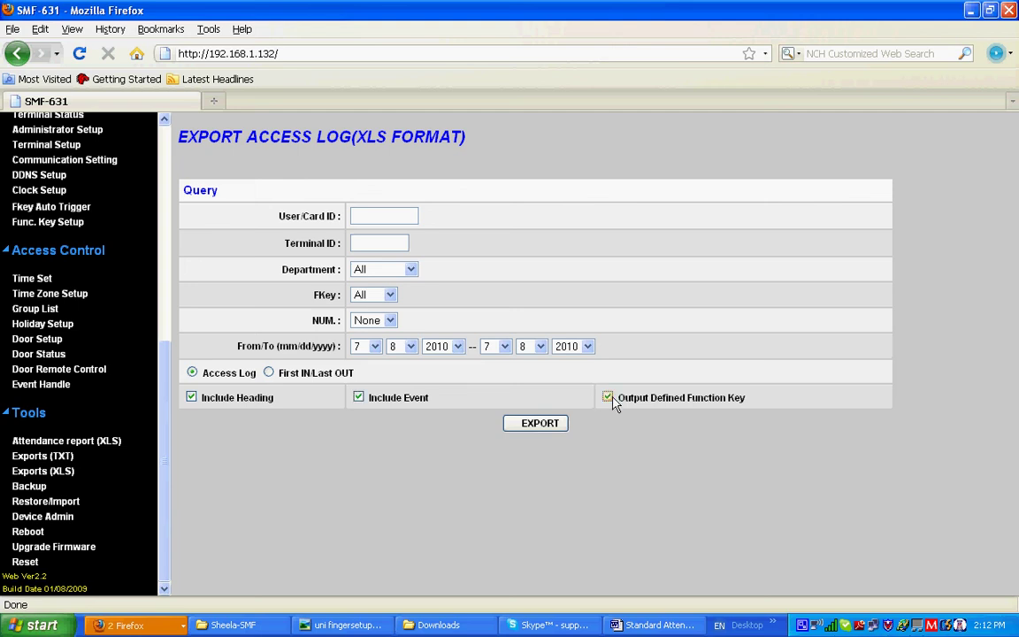
left_click(544, 427)
Review the exported 070810(2).xls from the Downloads folder with its columns widened, and close it without saving.
left_click(455, 628)
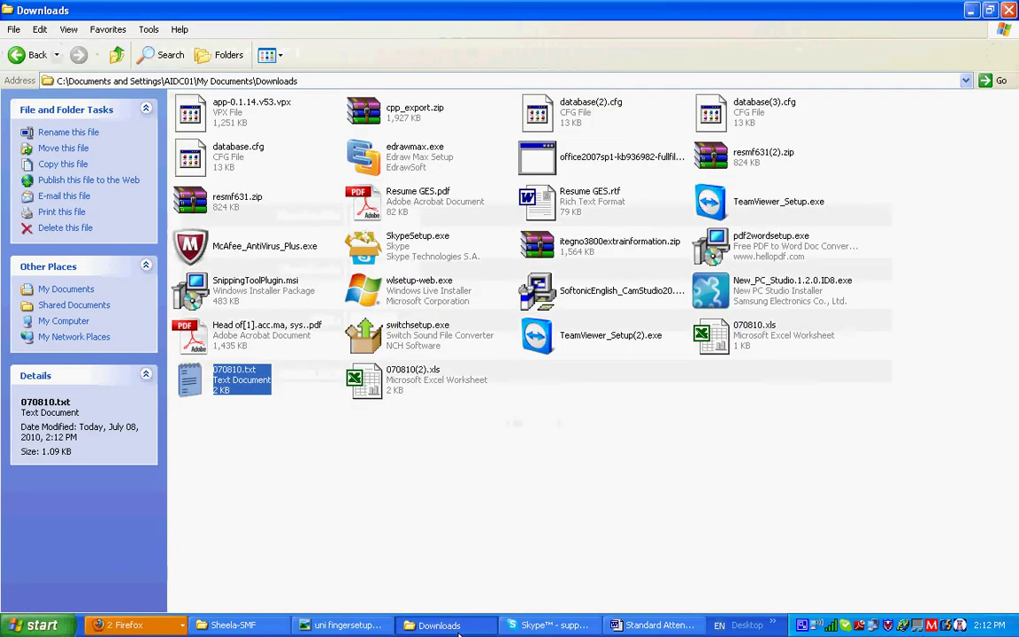
double_click(415, 390)
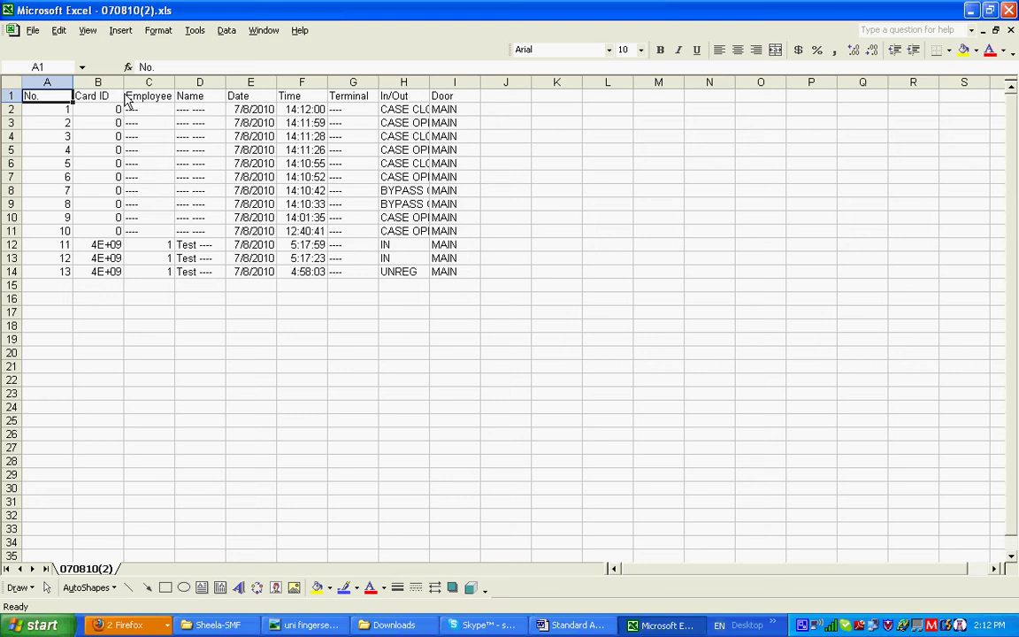
left_click_drag(124, 84, 330, 84)
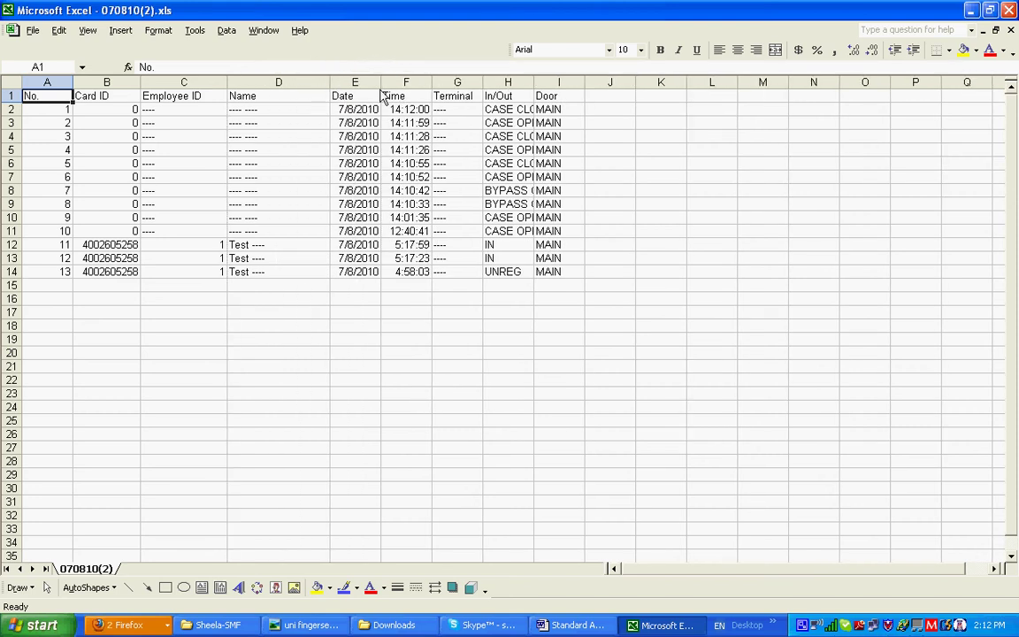
left_click_drag(431, 84, 647, 84)
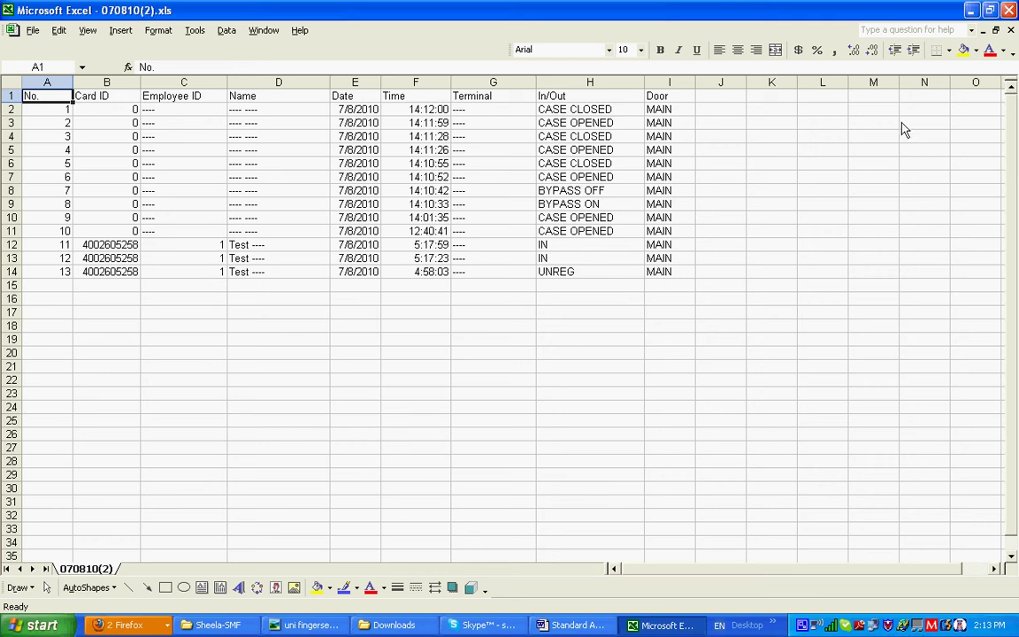
left_click(1010, 11)
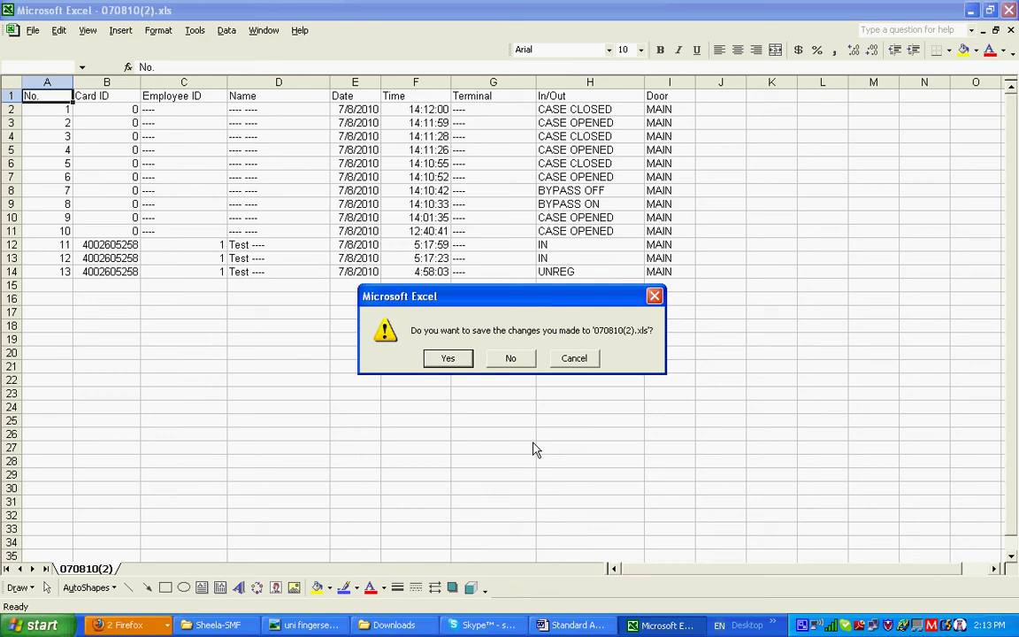
left_click(507, 362)
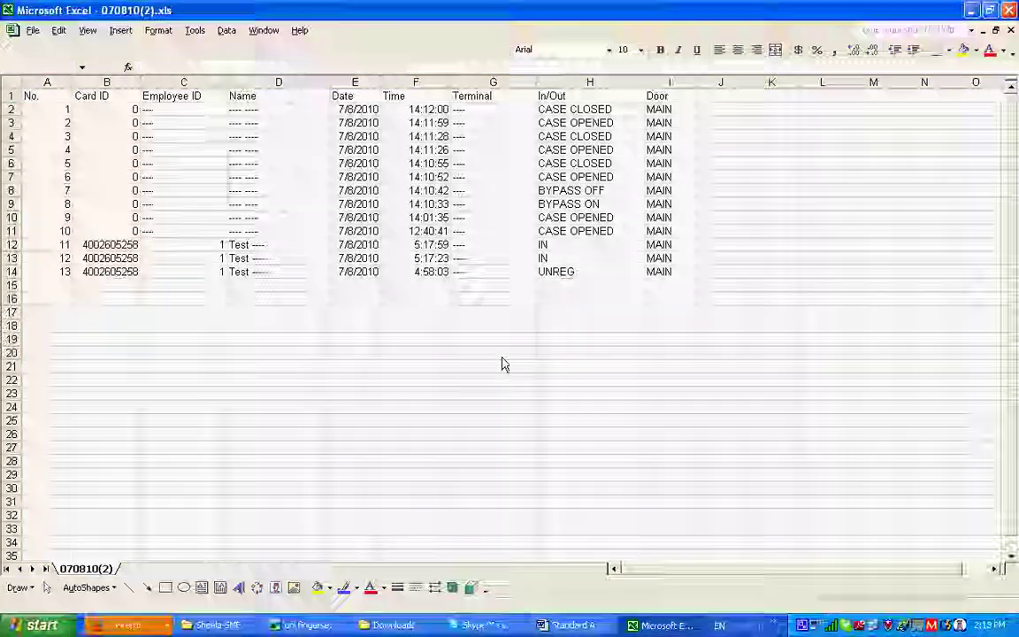
Switch back to the SMF-631 page in Firefox and view the Backup and Restore/Import pages for the user registry.
left_click(132, 625)
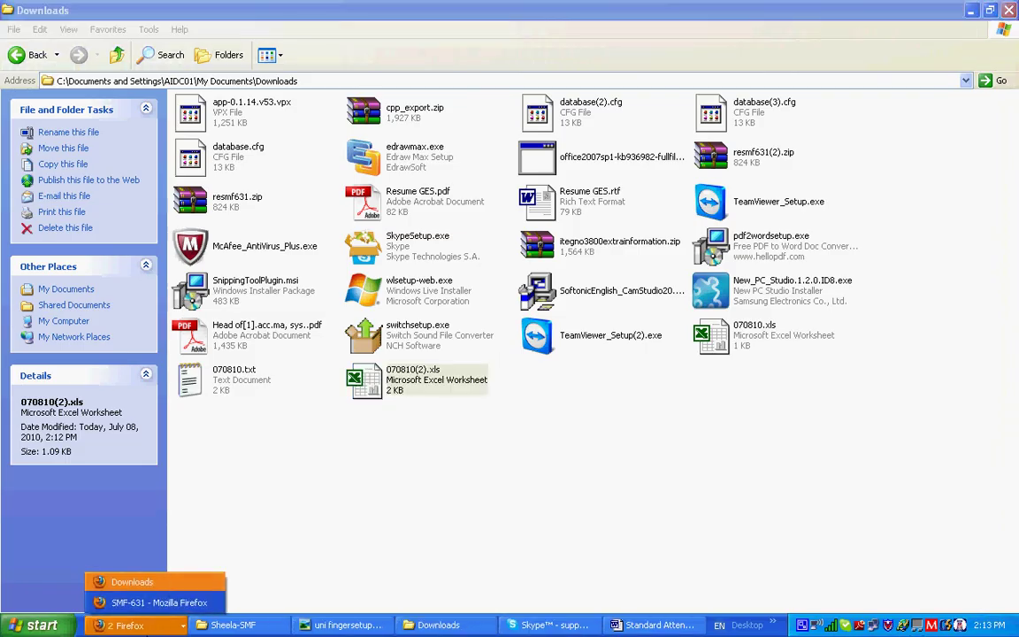
left_click(146, 603)
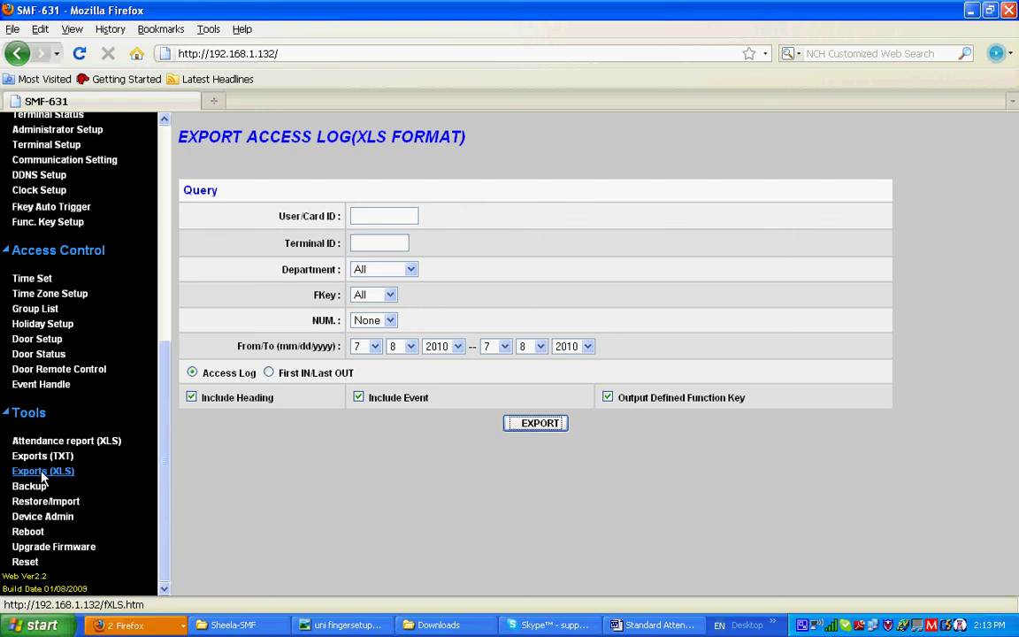
left_click(30, 486)
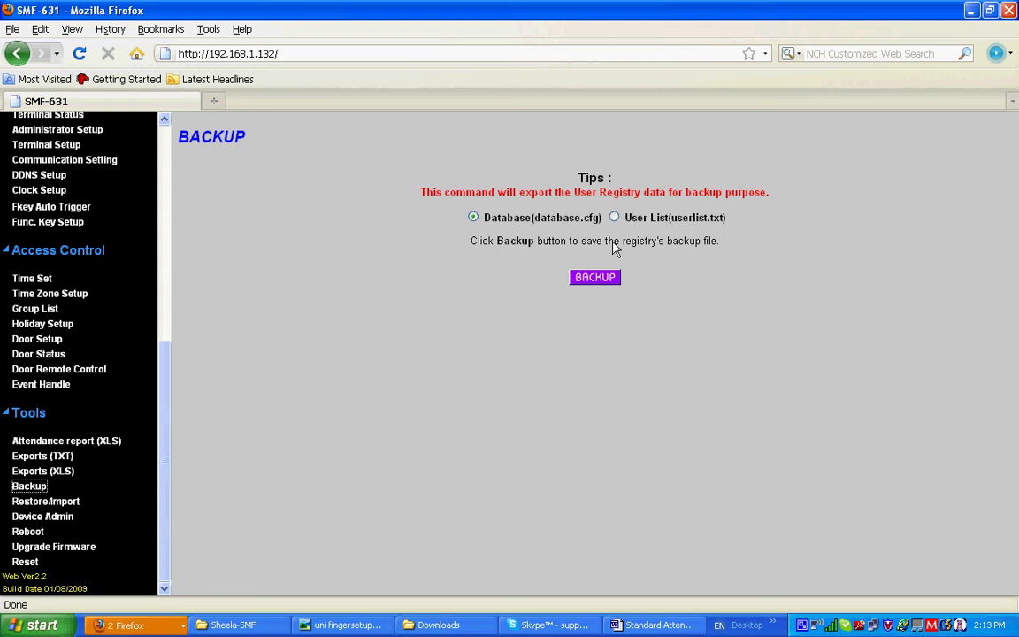
left_click(71, 502)
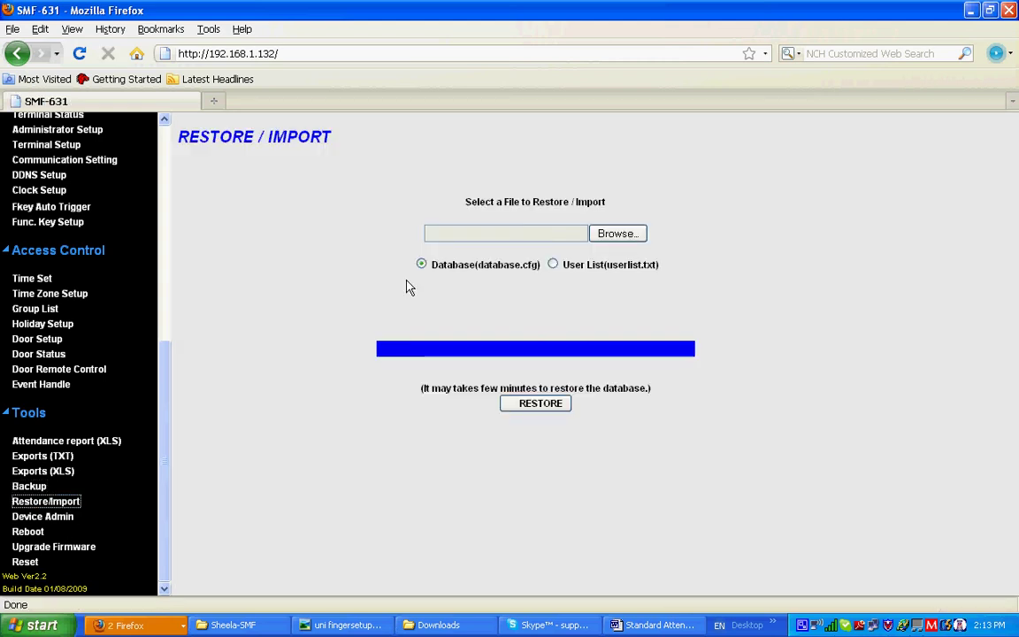
View the device administration pages for resetting the system to factory default and rebooting it.
left_click(61, 520)
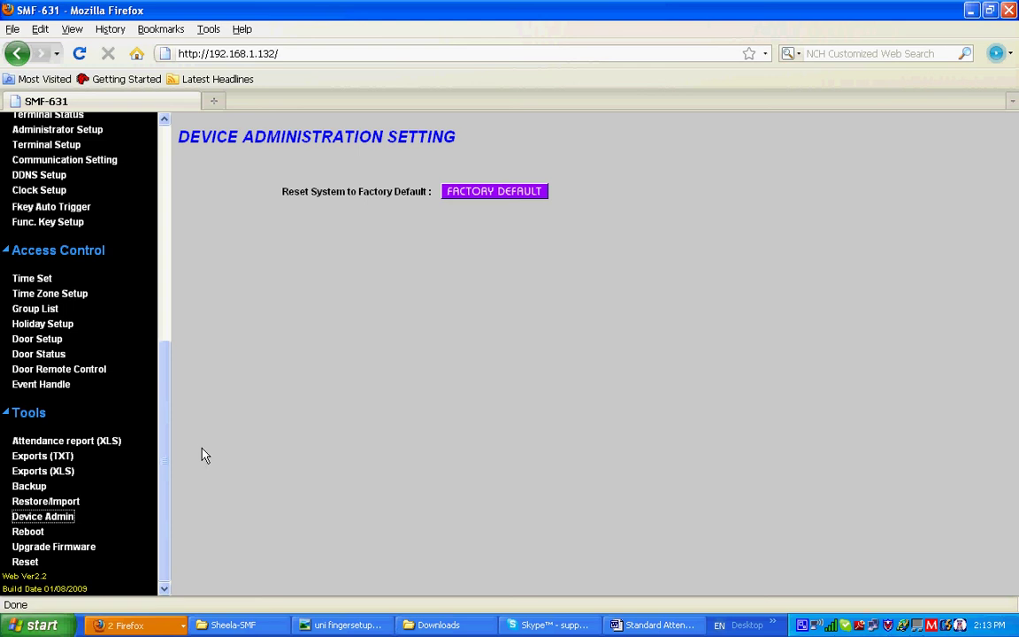
left_click(33, 533)
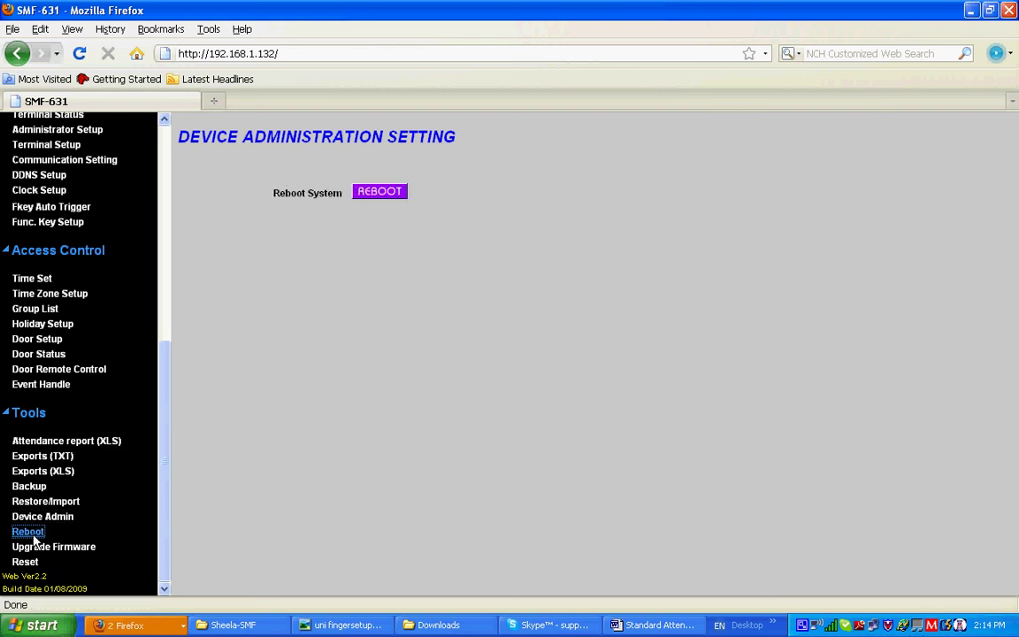
View the firmware upgrade page and its file chooser without selecting a file, and open the Reset page with its data deletion options.
left_click(35, 549)
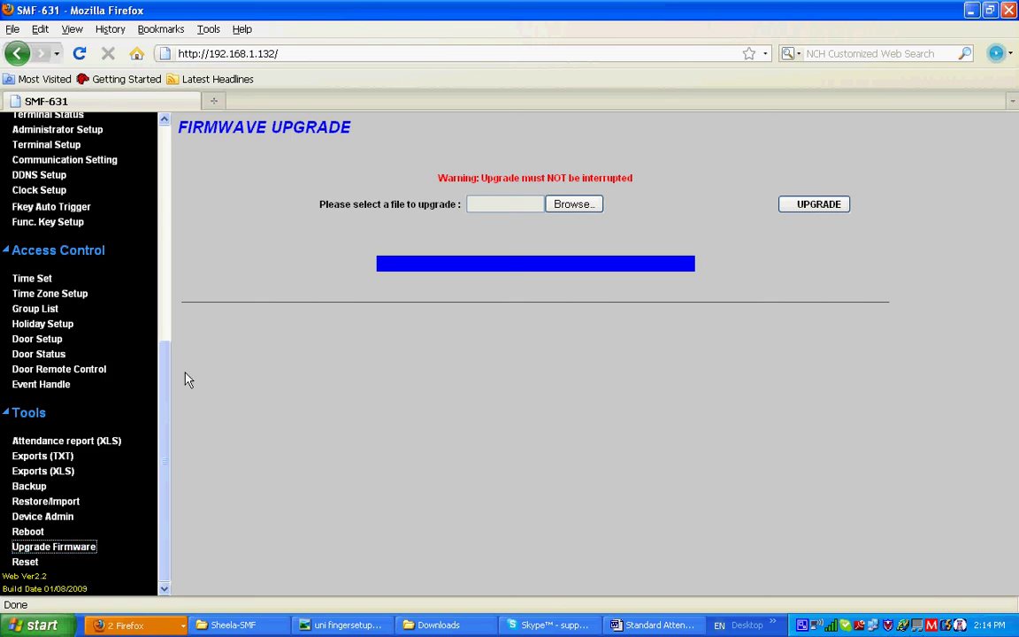
left_click(563, 203)
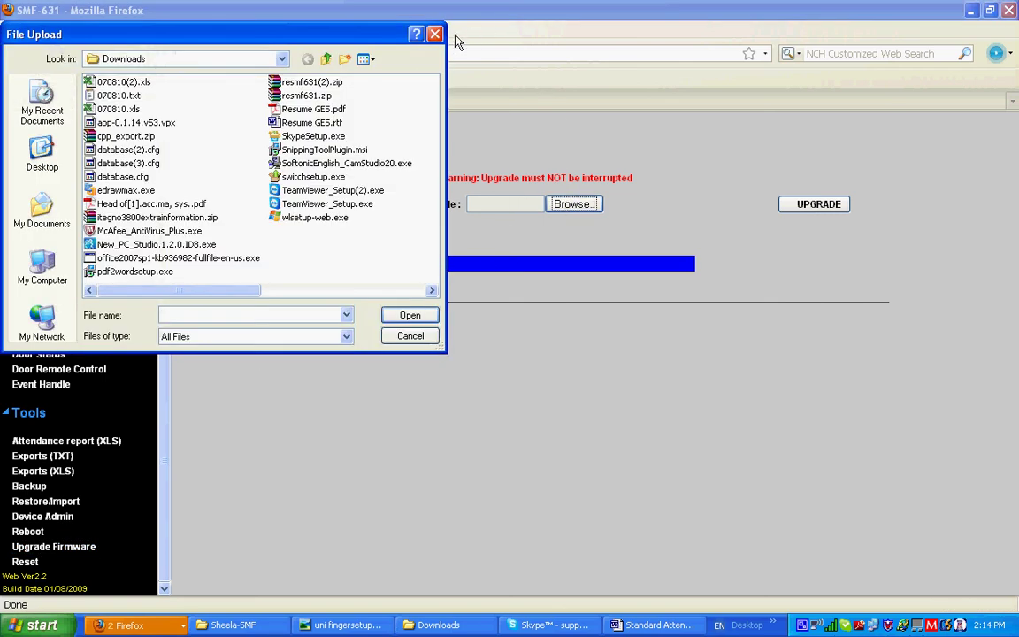
left_click(434, 34)
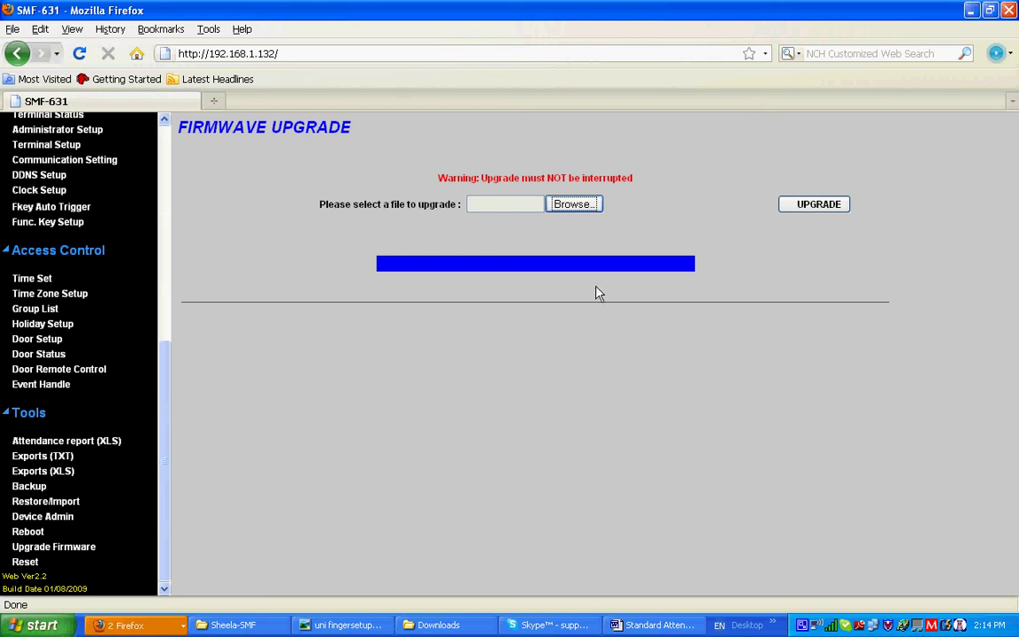
left_click(25, 561)
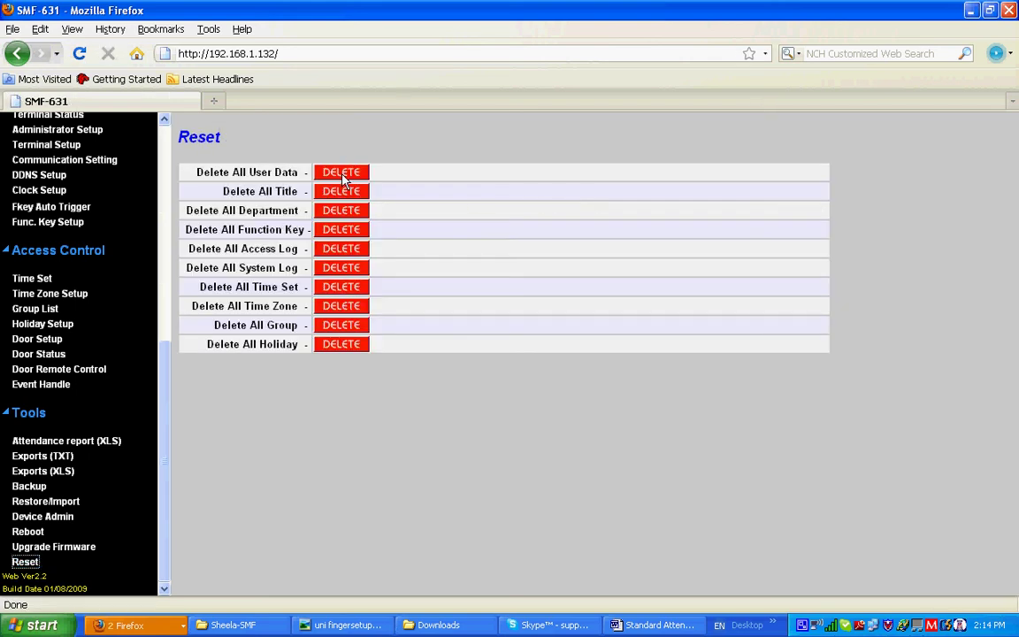